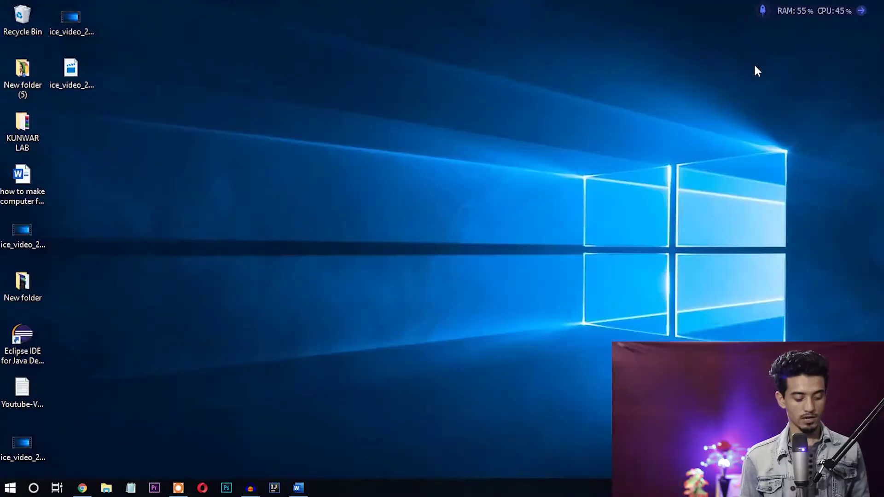
- Launch Settings by searching 'setting' from the taskbar and go to the Accounts section
click(33, 488)
text(setting)
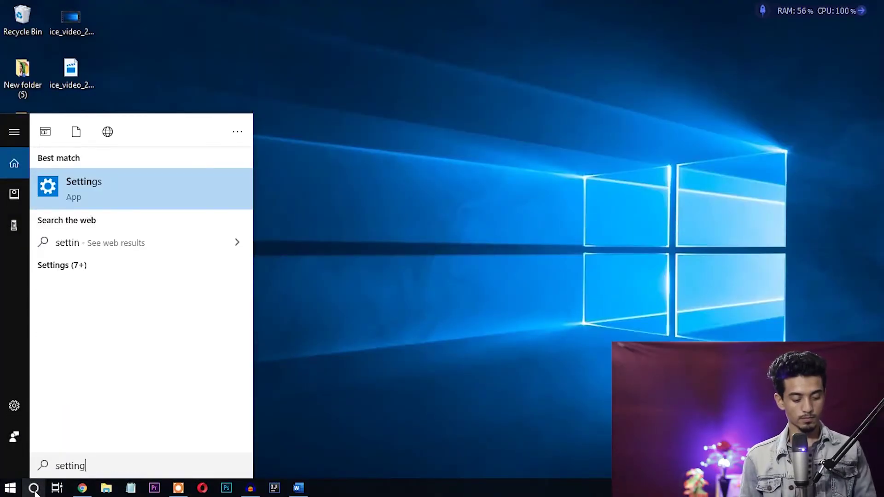
click(129, 199)
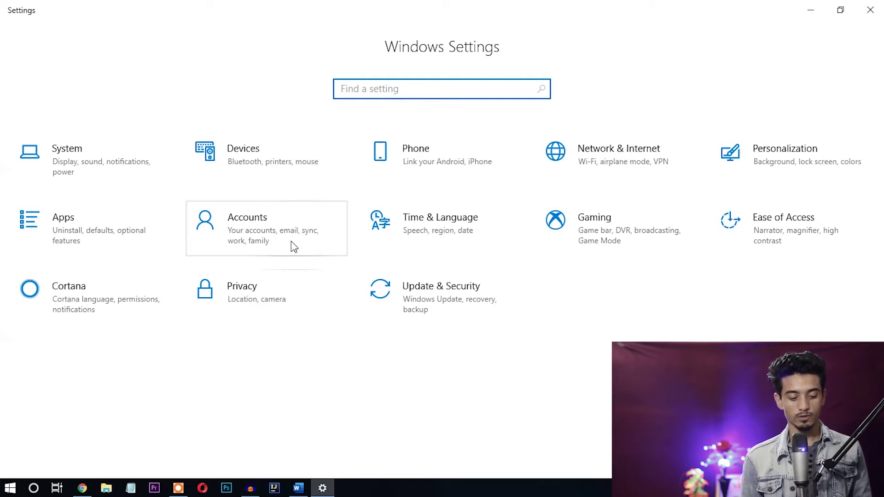
click(269, 231)
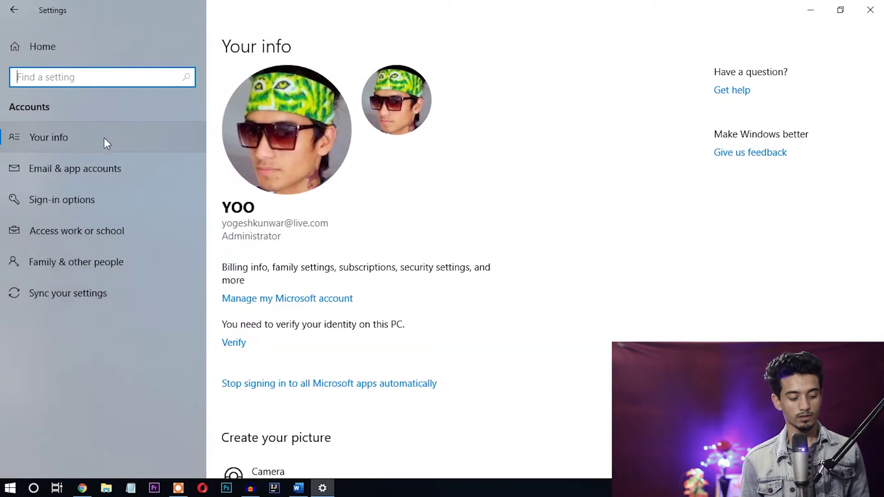
- Go to Sign-in options and scroll to the Password section, which shows no password yet
click(103, 207)
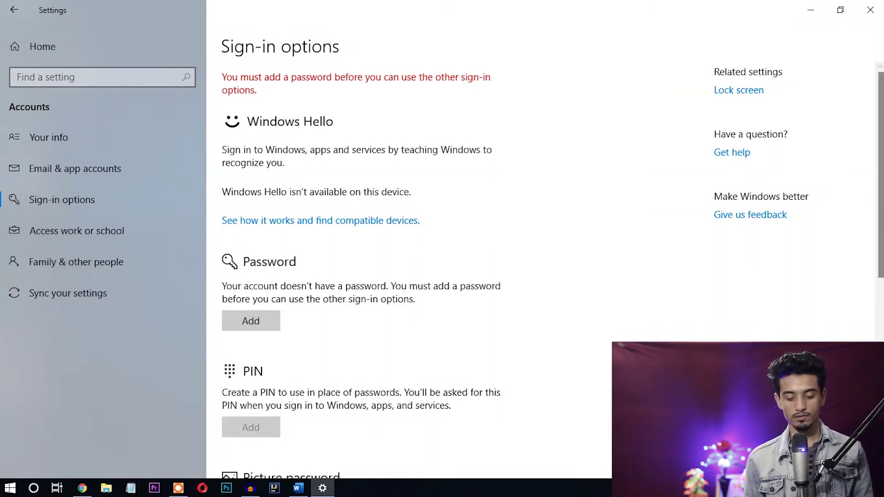
scroll(878, 202, down, 3)
scroll(553, 268, down, 2)
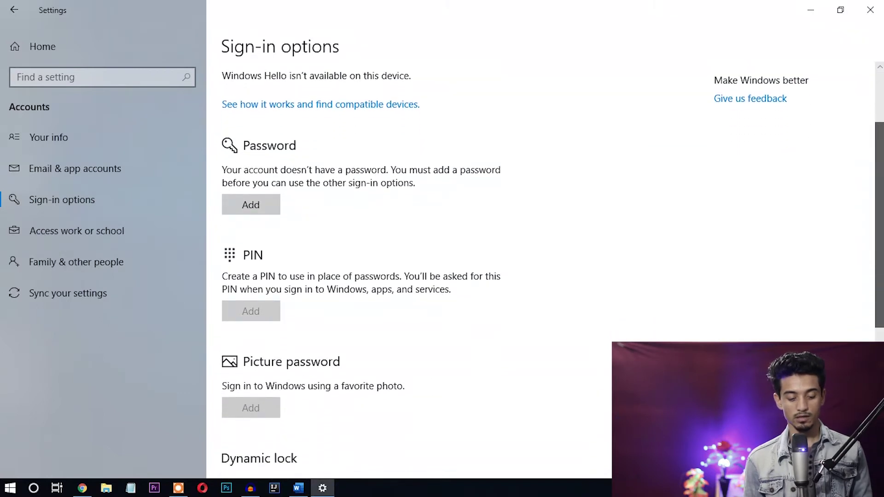
drag(881, 180, 881, 269)
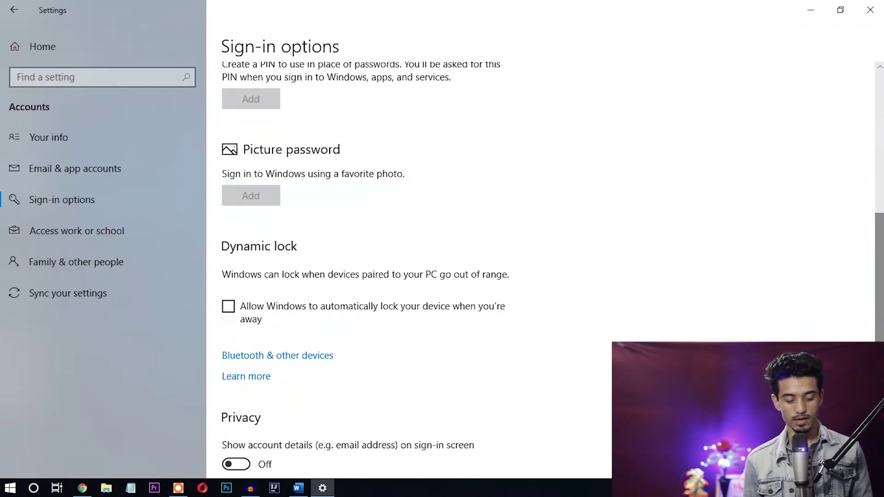
scroll(543, 267, down, 5)
scroll(543, 267, up, 8)
scroll(543, 267, up, 3)
scroll(543, 267, up, 3)
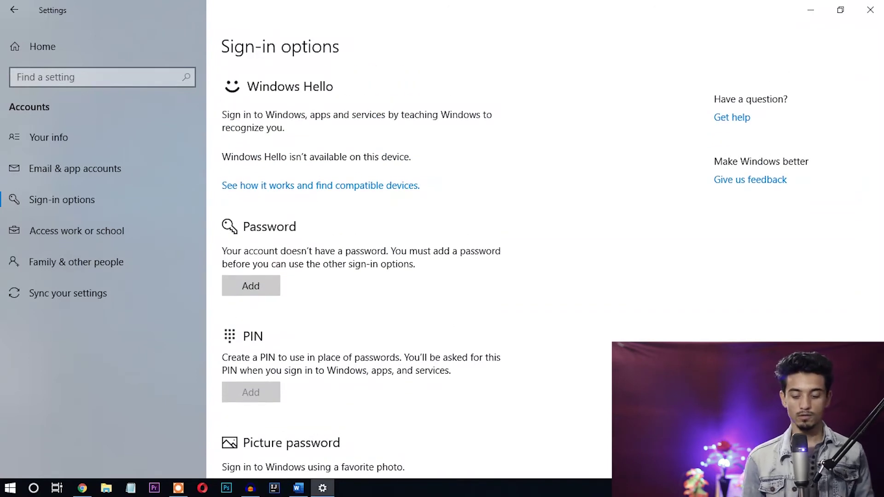
scroll(543, 267, down, 3)
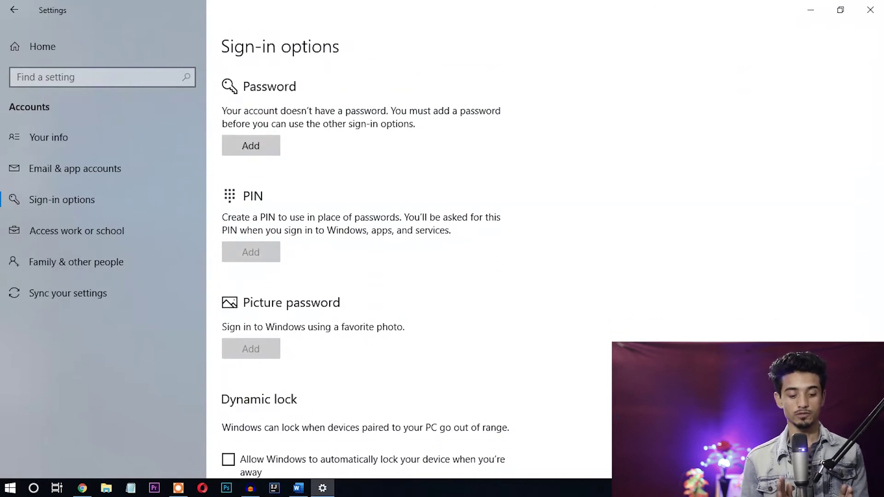
scroll(543, 267, up, 2)
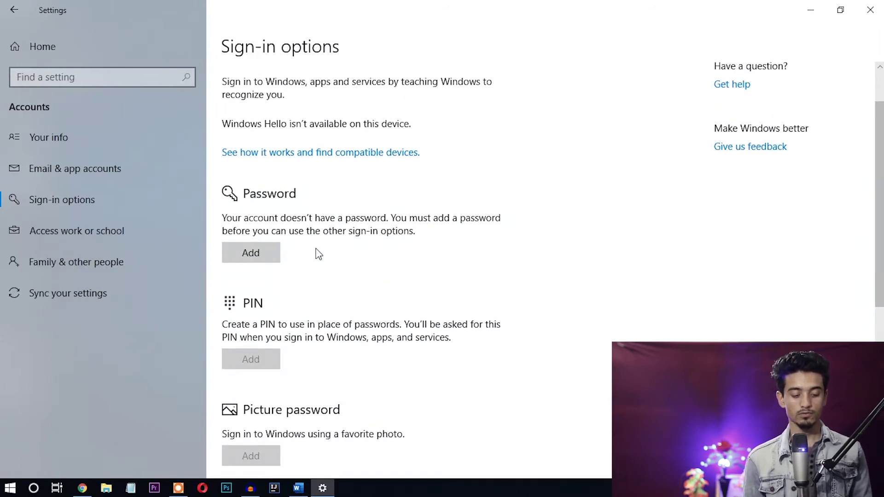
- Add a five-character password, entered twice with the hint '12', to the local account
click(261, 256)
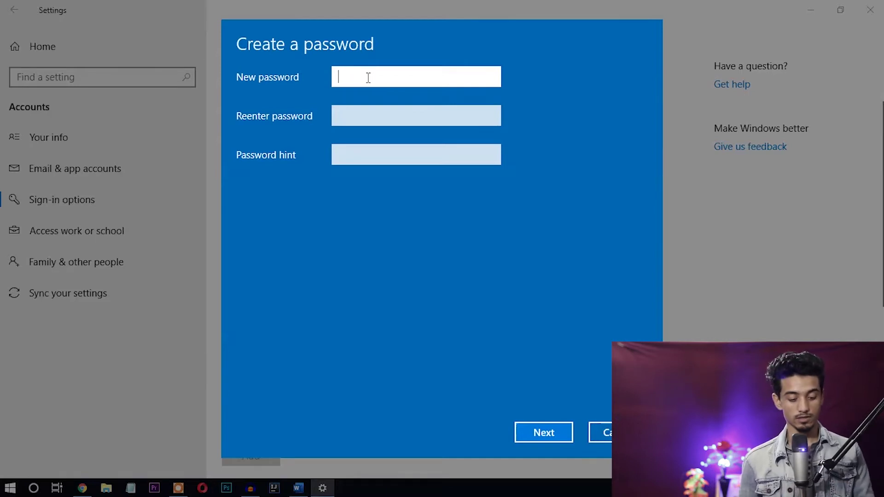
text(•••••)
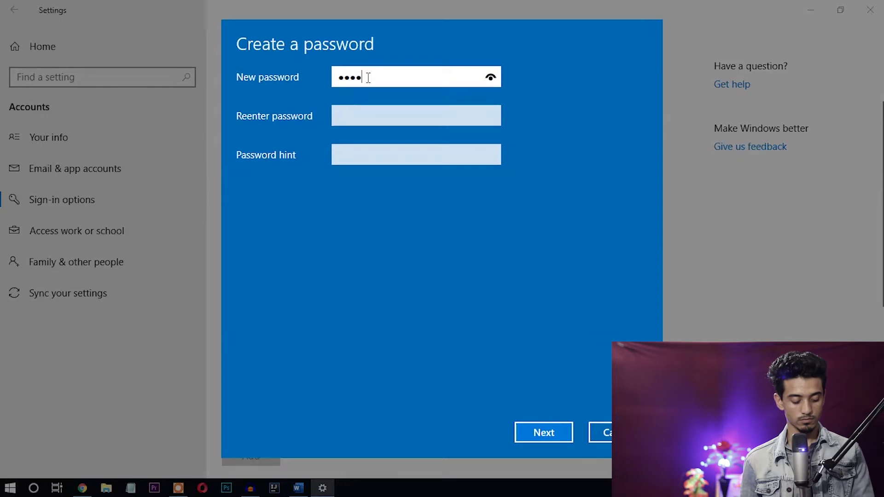
click(414, 120)
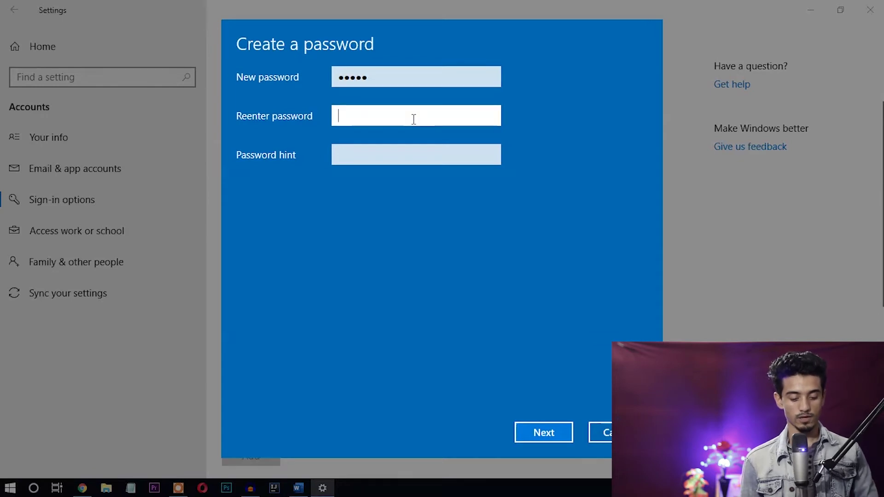
text(•••••)
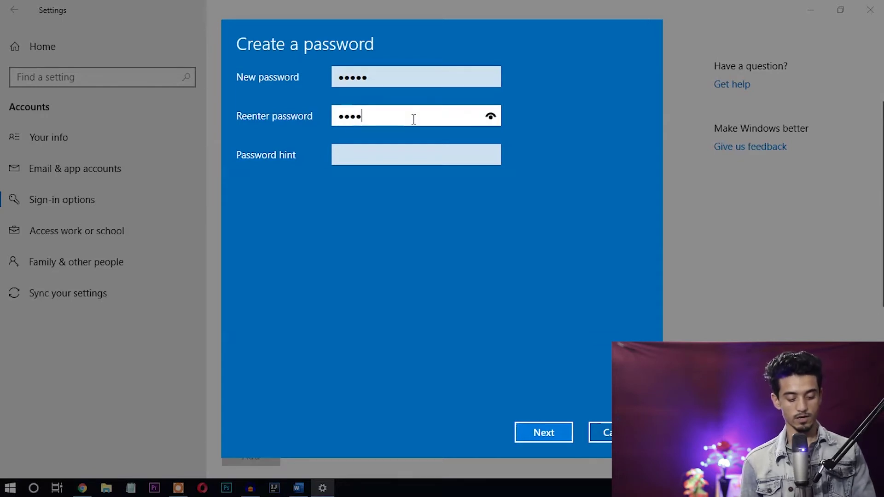
click(407, 153)
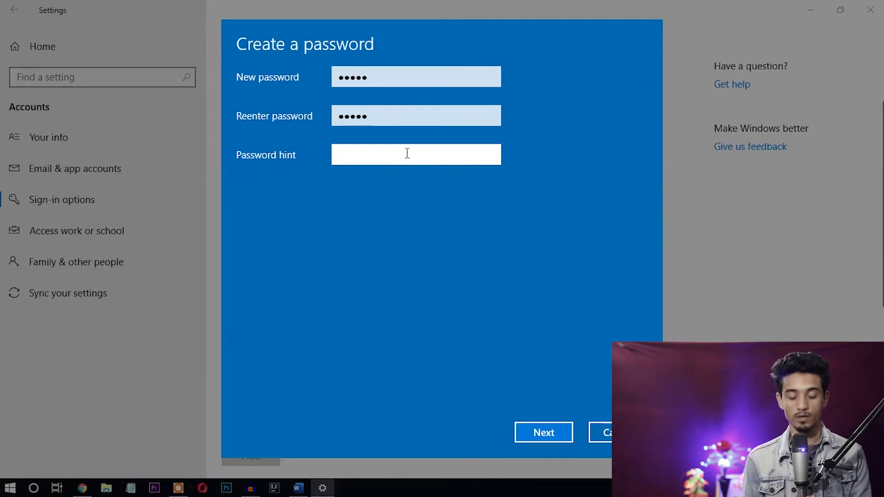
text(12)
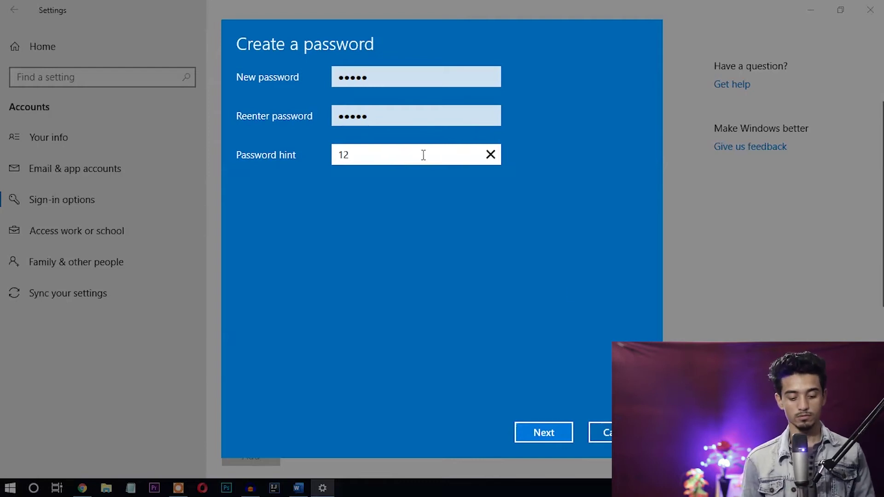
click(553, 436)
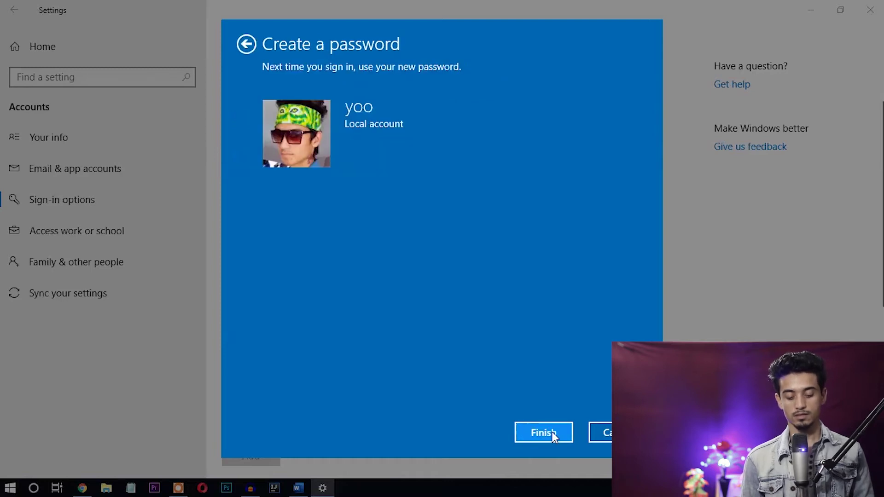
click(552, 431)
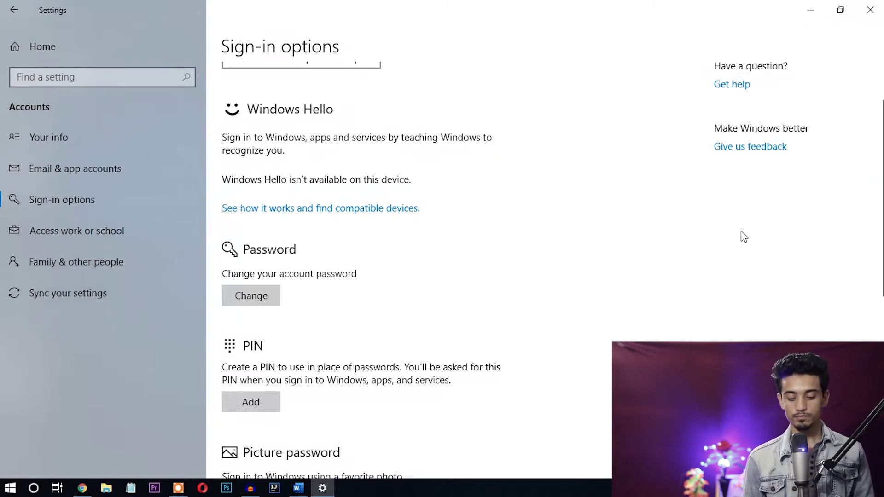
- Close the Settings window and refresh the desktop from its context menu
scroll(882, 220, down, 5)
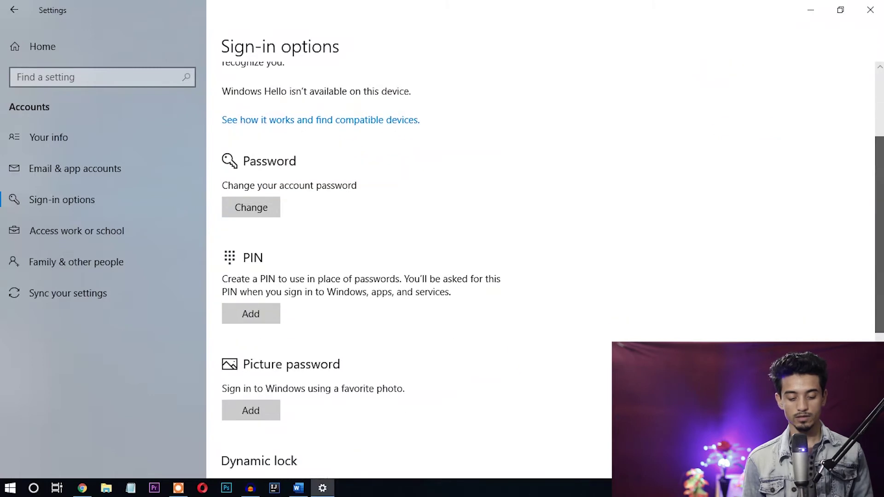
scroll(882, 220, up, 6)
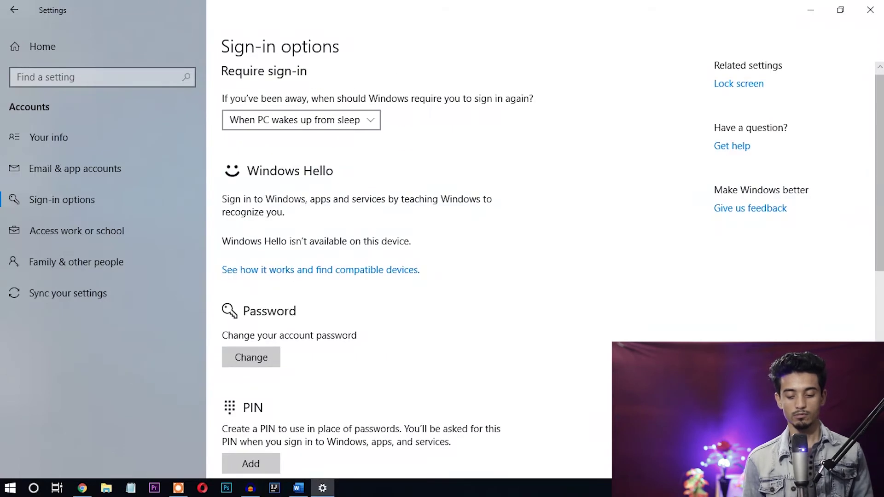
scroll(883, 260, down, 3)
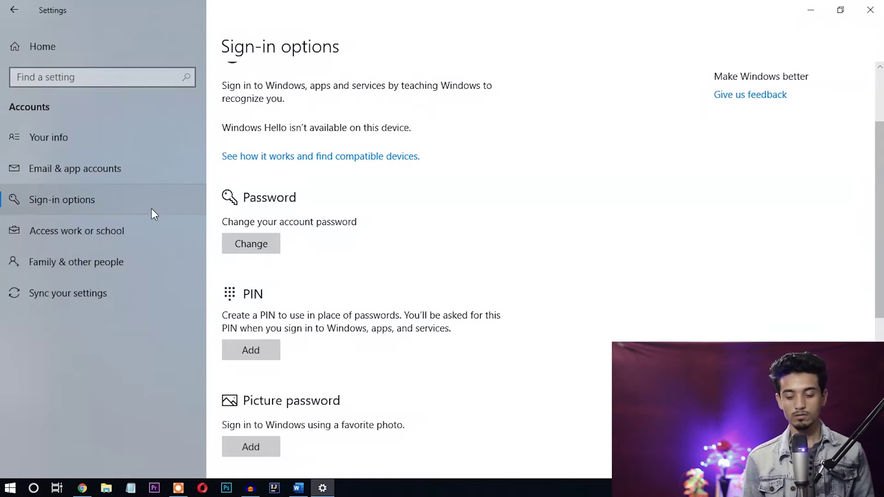
click(870, 9)
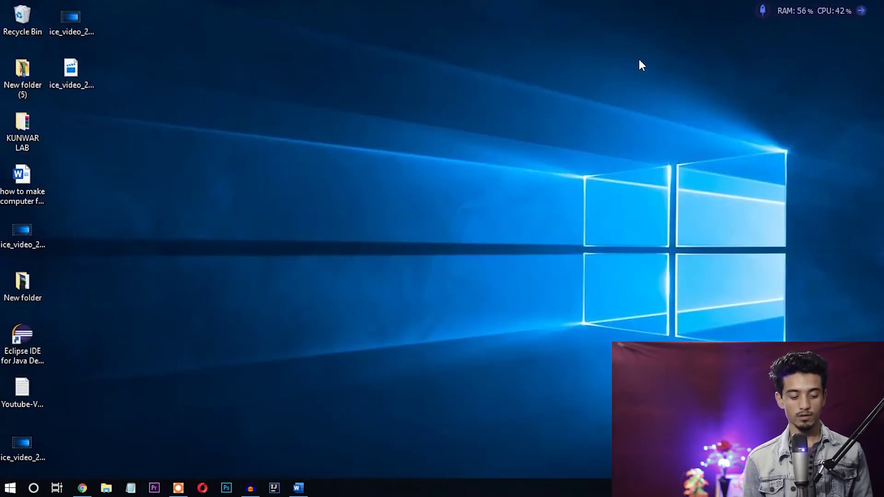
right_click(474, 1)
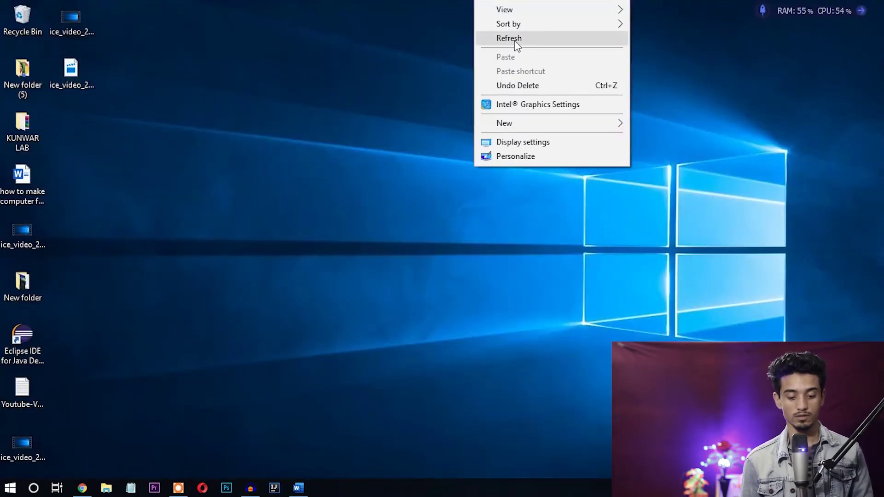
click(514, 37)
- Reopen Settings by searching 'set', then go to Accounts > Sign-in options and its Password section
click(35, 488)
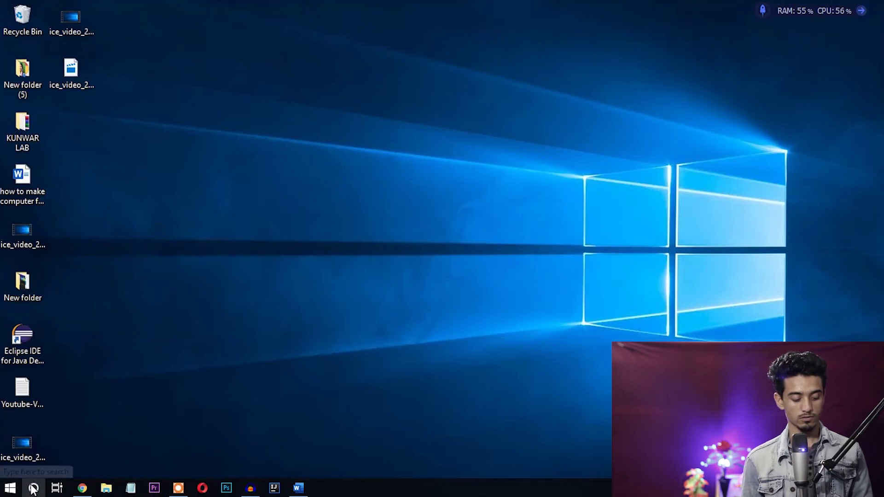
text(set)
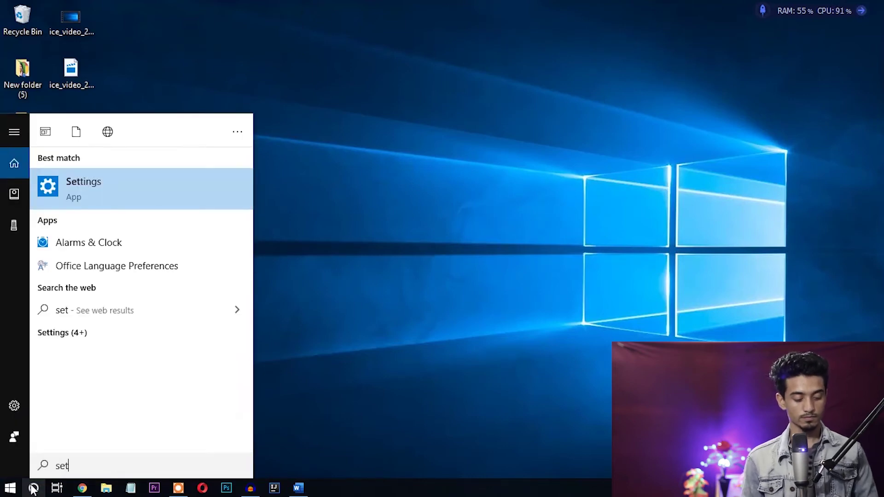
key(Return)
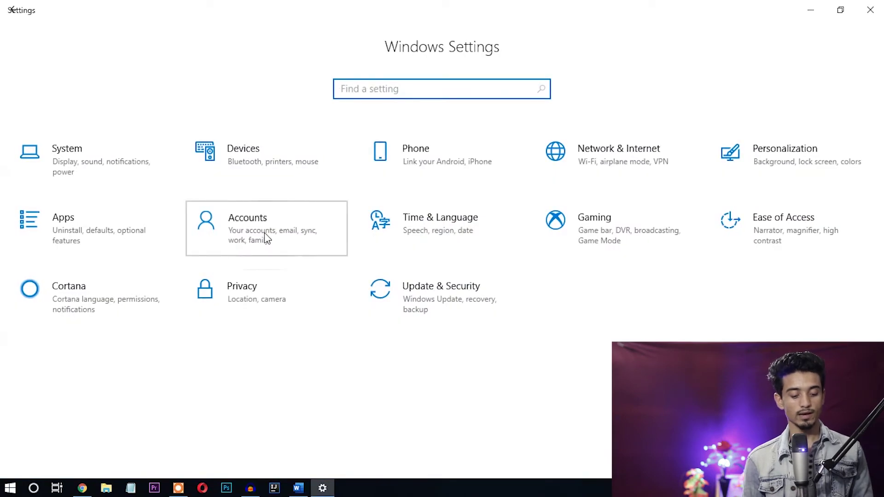
click(264, 233)
click(77, 203)
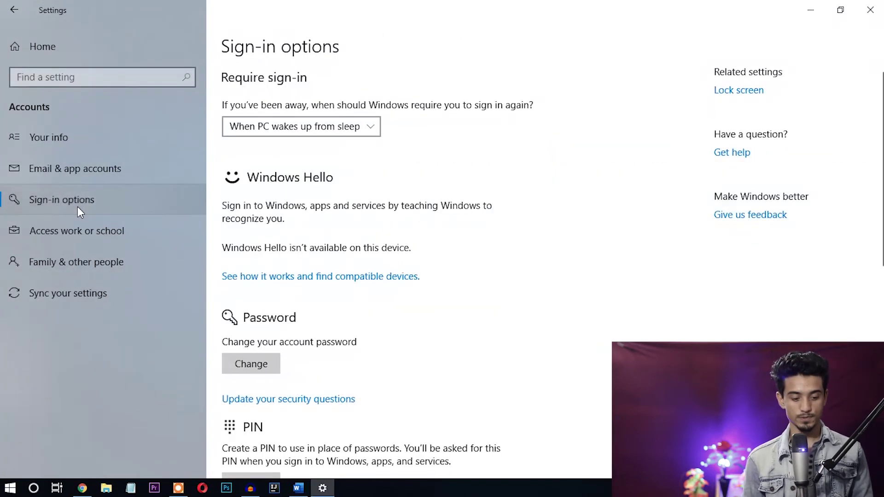
scroll(474, 250, down, 3)
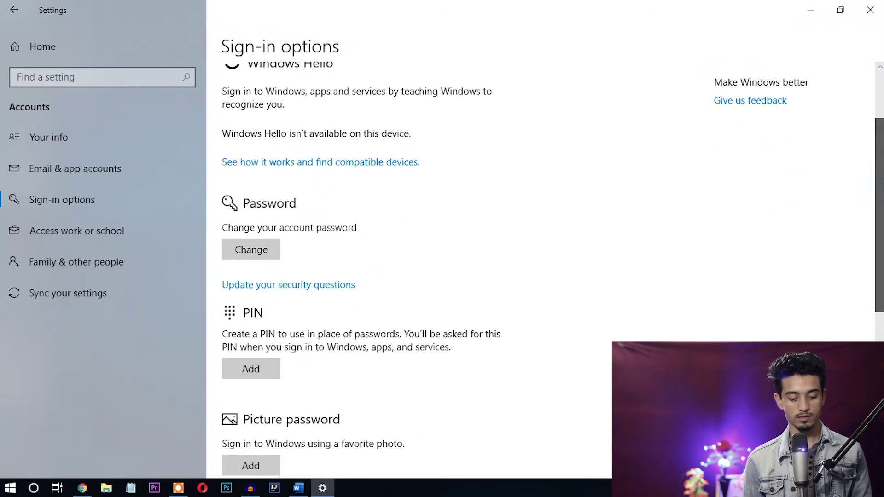
- Change the password by confirming the current one and leaving the new password blank
click(251, 258)
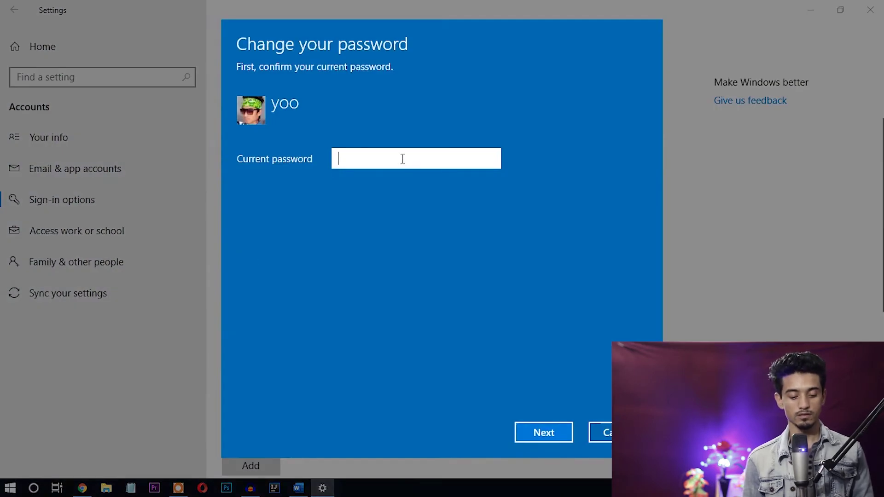
text(•••••)
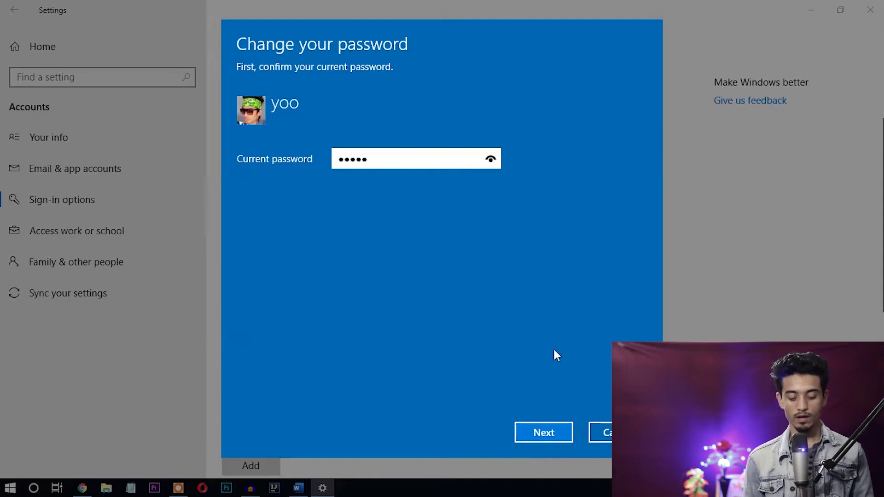
click(539, 436)
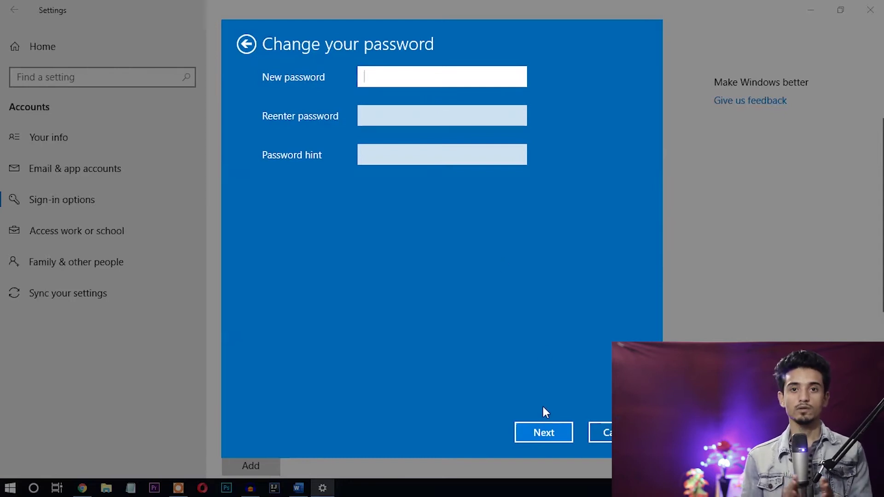
click(544, 435)
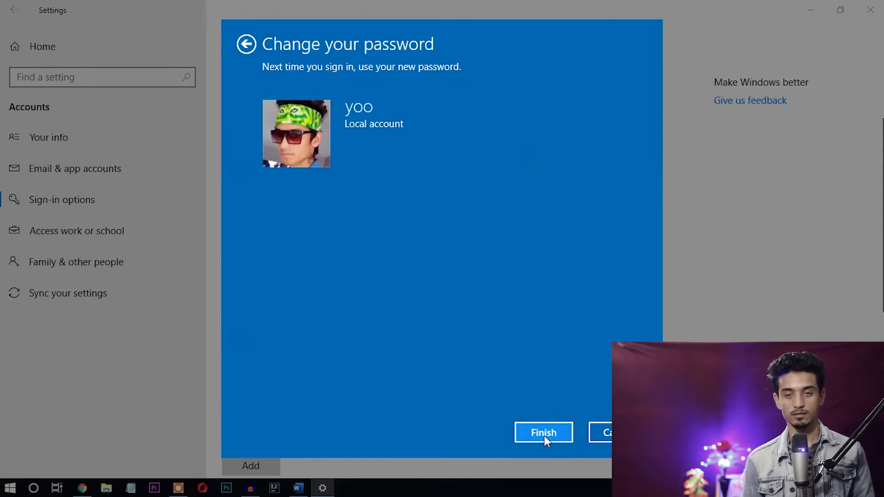
click(544, 436)
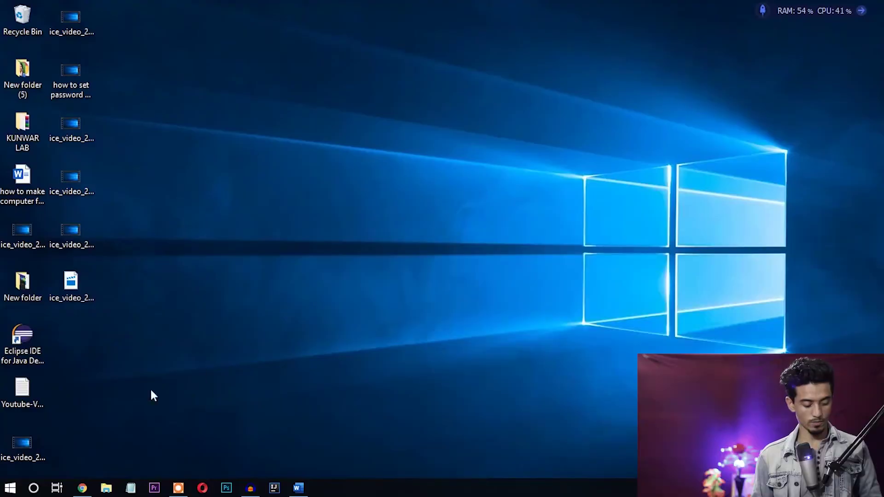
- Open Control Panel via a 'cont' search, then User Accounts and the local administrator account
click(39, 493)
text(cont)
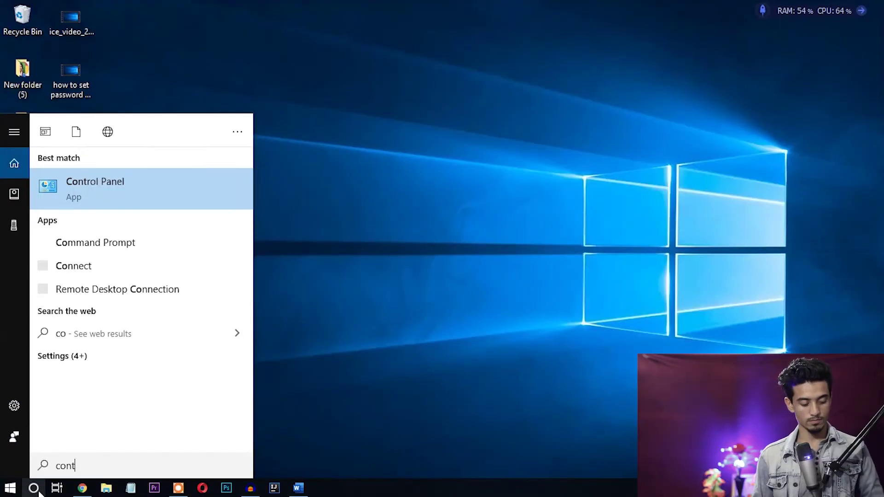
click(111, 171)
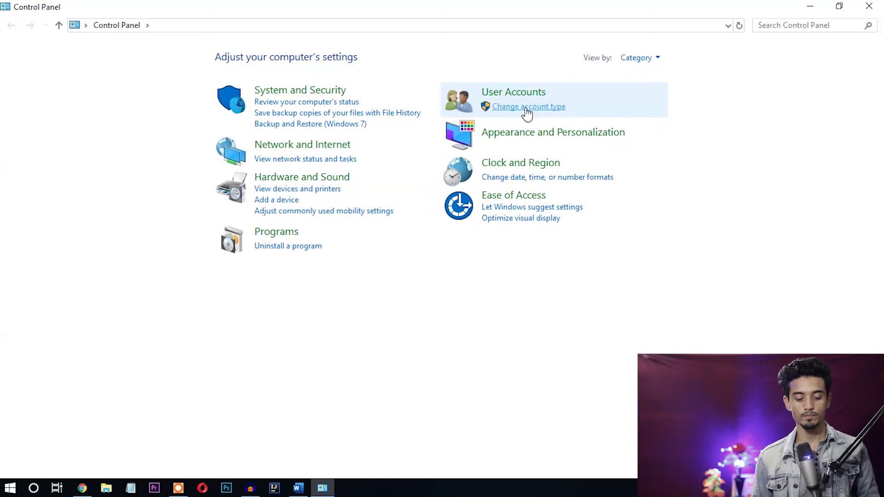
click(527, 106)
click(321, 115)
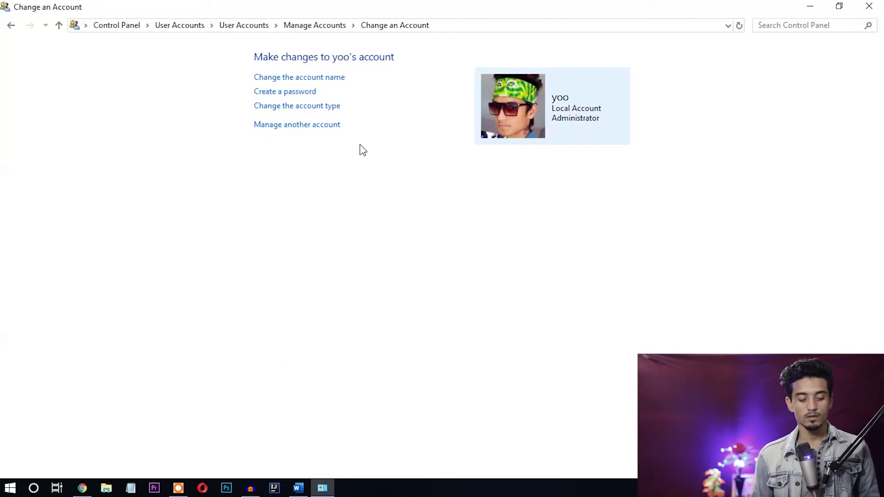
- Create a five-character password for the local account with the hint '12'
click(307, 92)
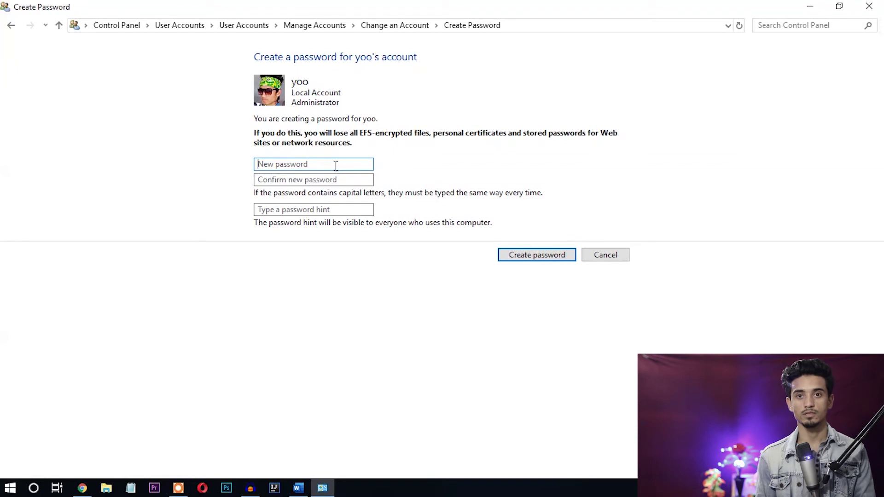
text(••)
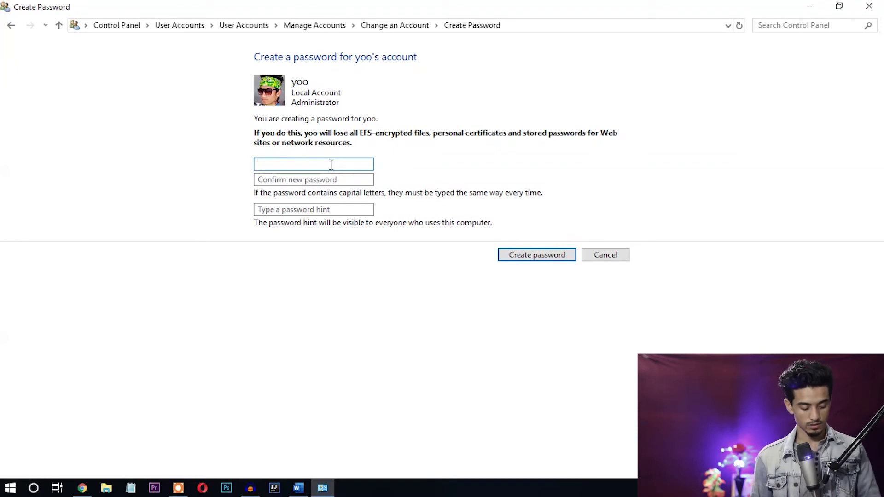
text(•••)
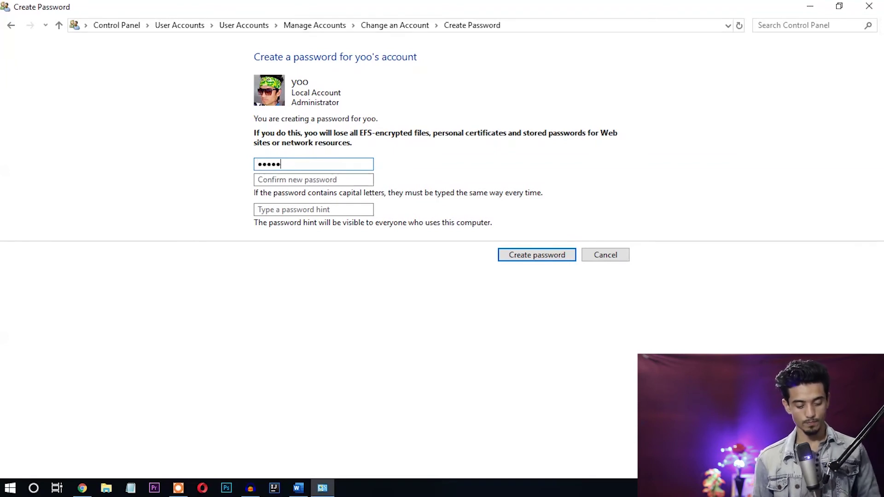
click(324, 176)
text(•••••)
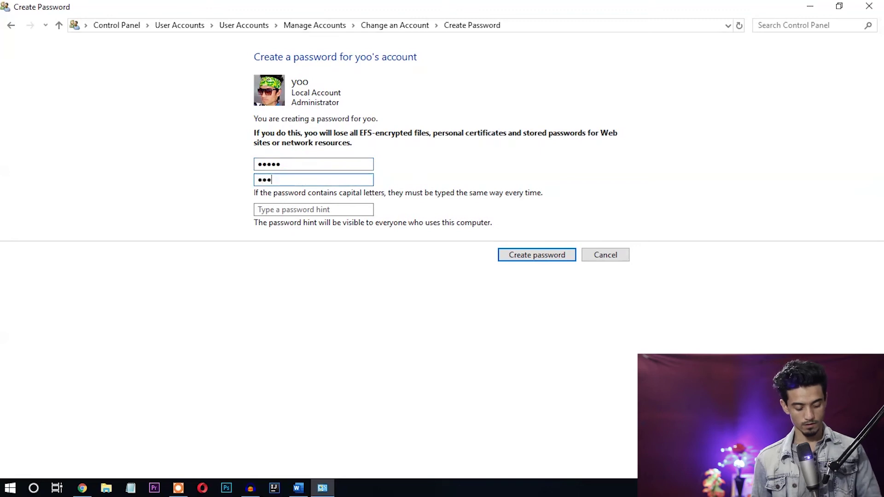
click(319, 210)
text(12)
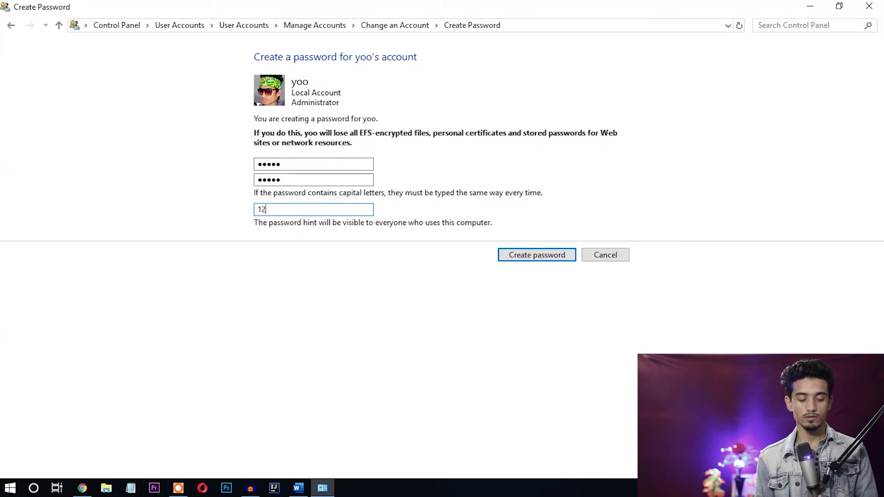
click(552, 255)
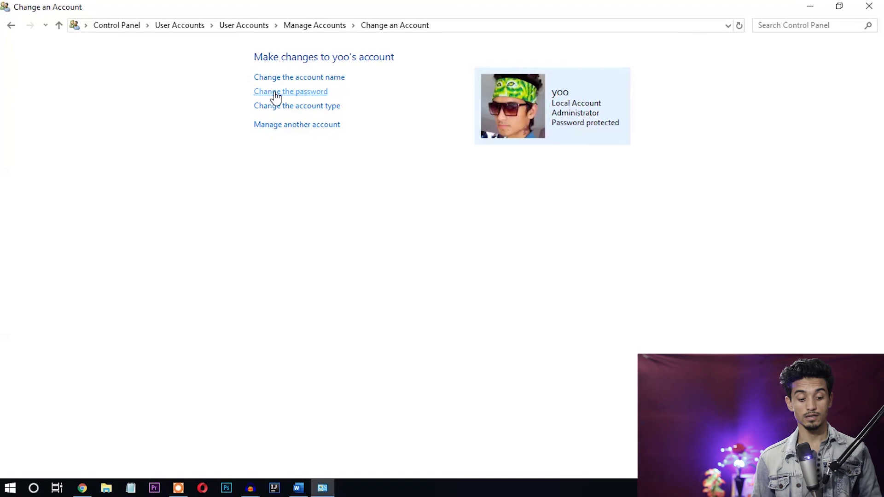
- Change the password by entering the current one and leaving the new password blank
click(296, 93)
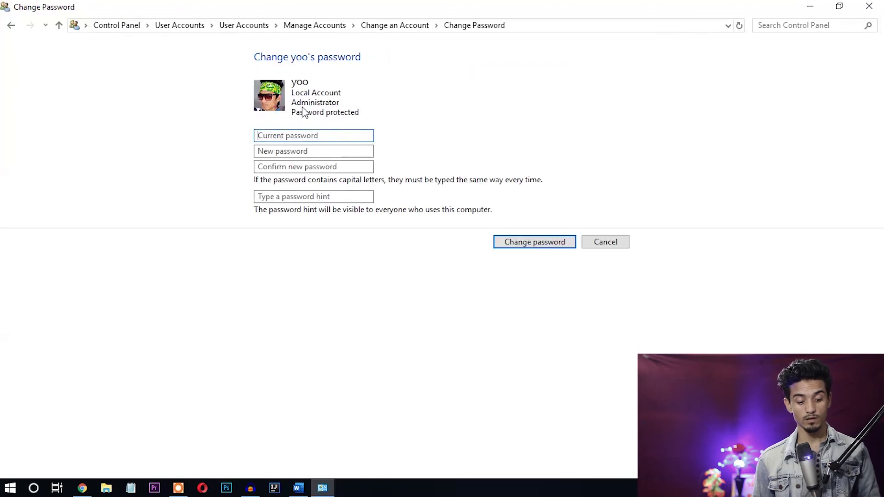
click(302, 135)
text(•••••)
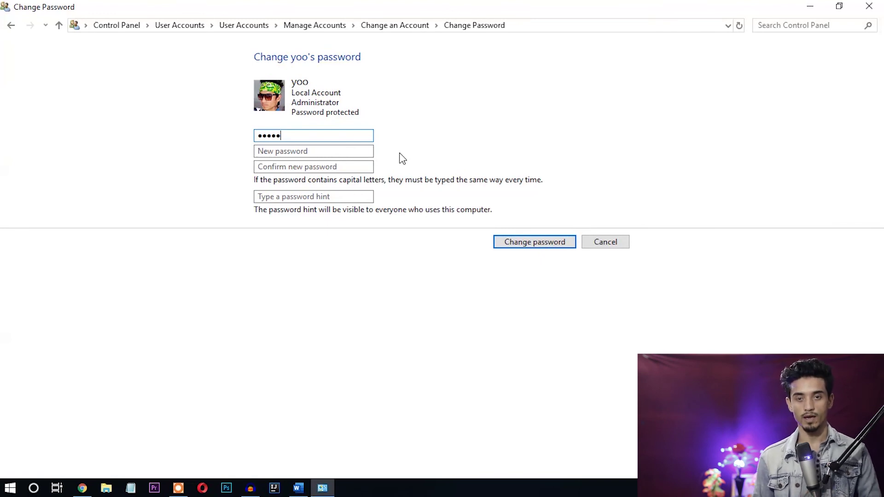
click(535, 243)
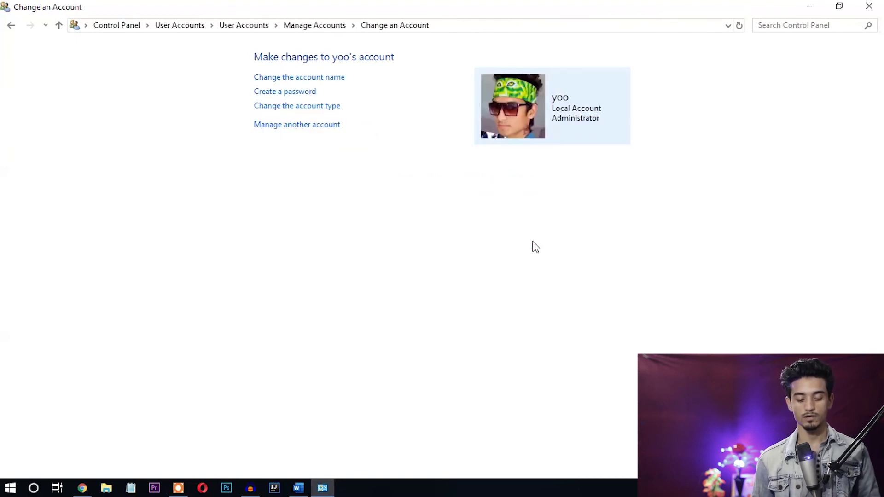